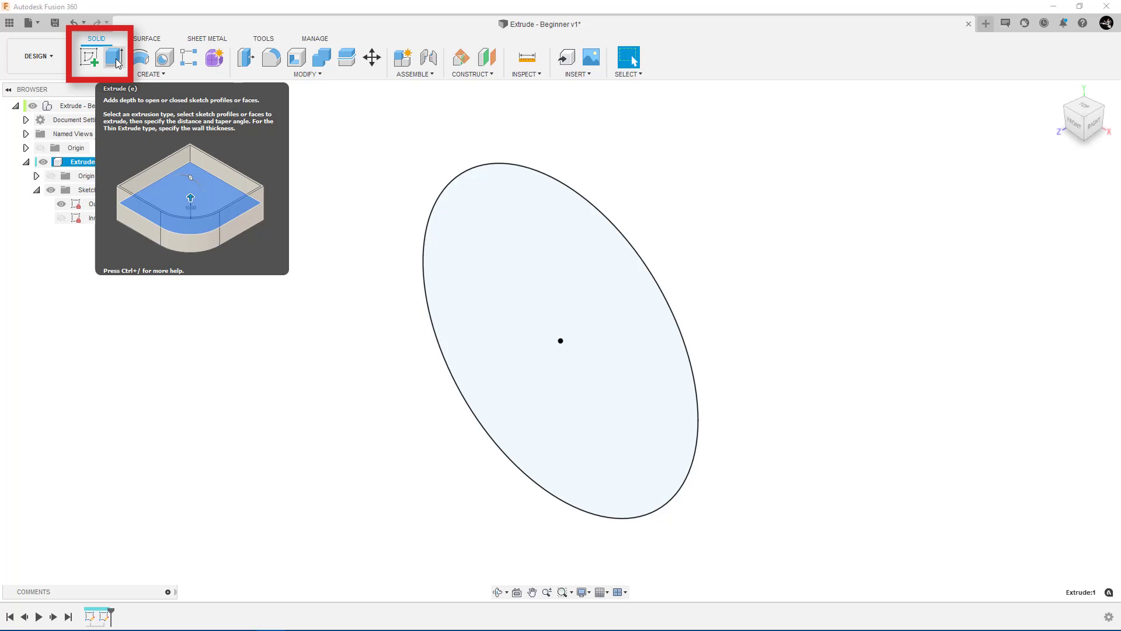
Step: Extrude the Outer Profile circle symmetrically by 5 mm to each side as a new body
click(115, 59)
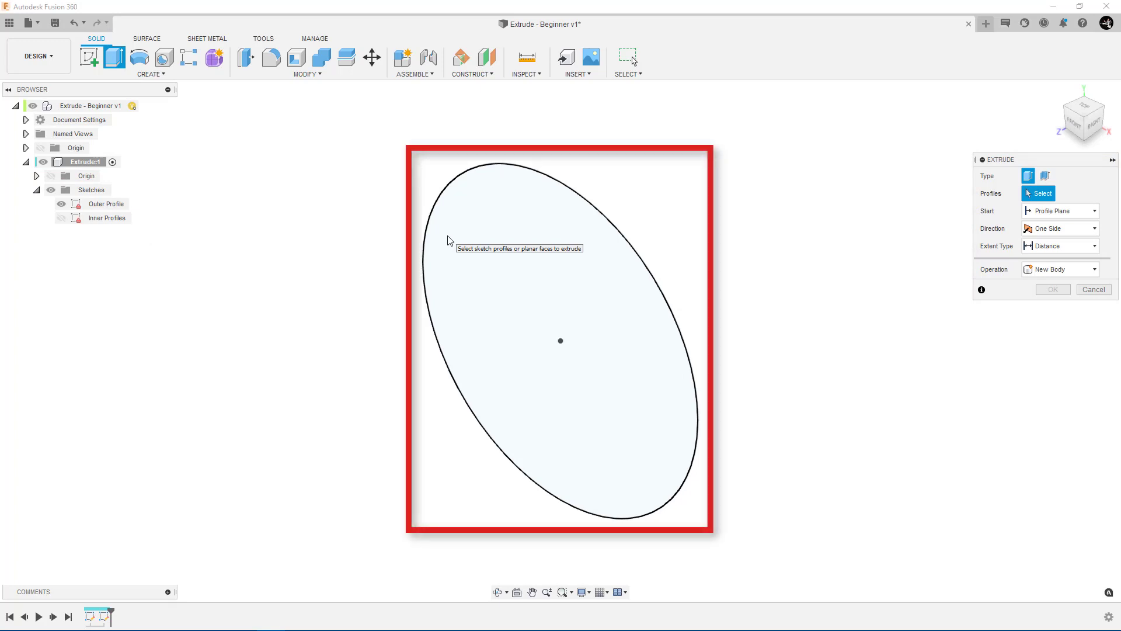
click(447, 236)
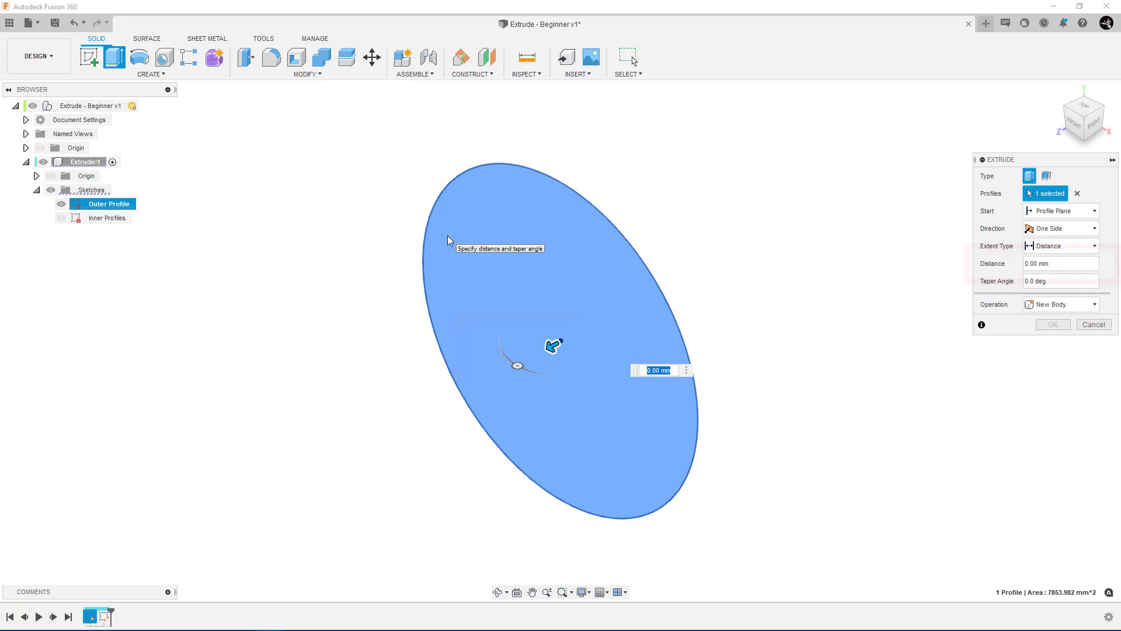
text(10)
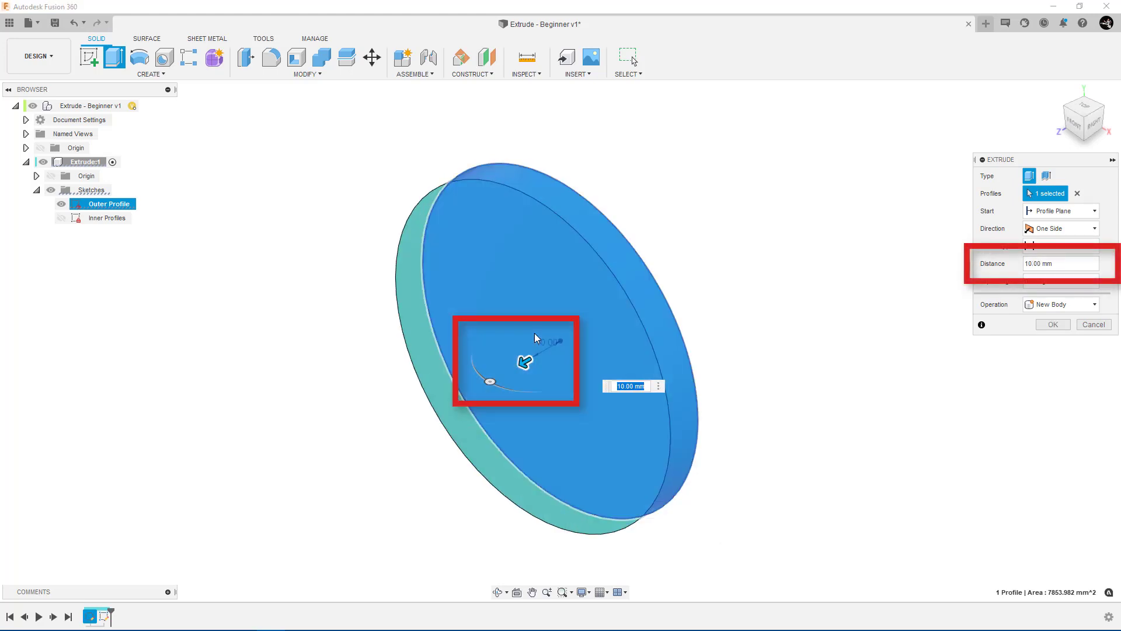
click(1051, 263)
text(5)
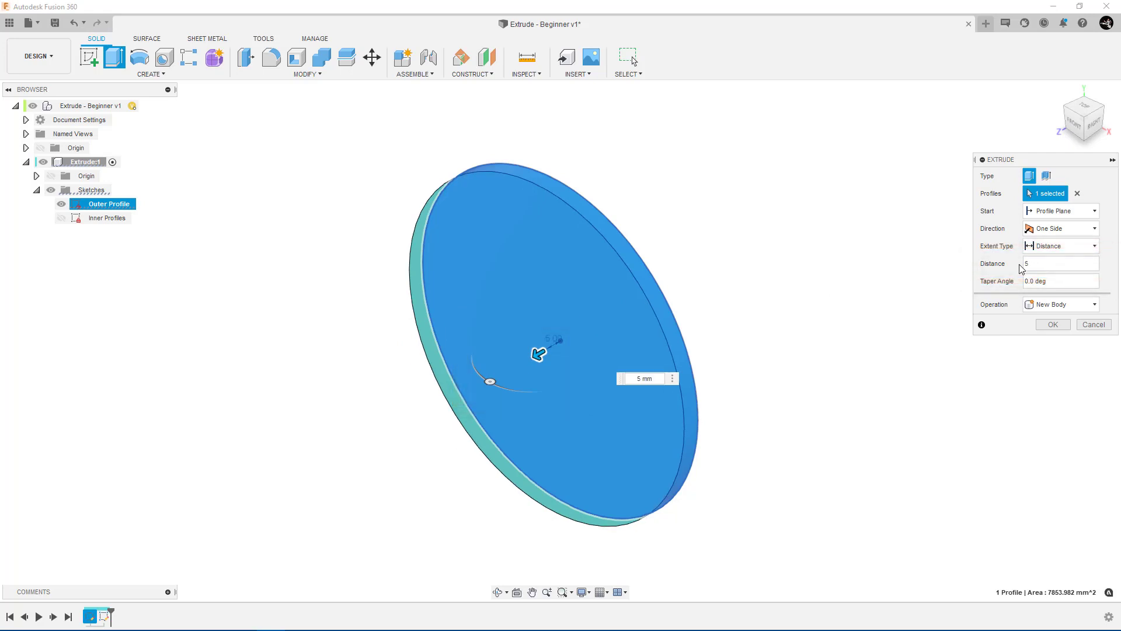
click(1080, 229)
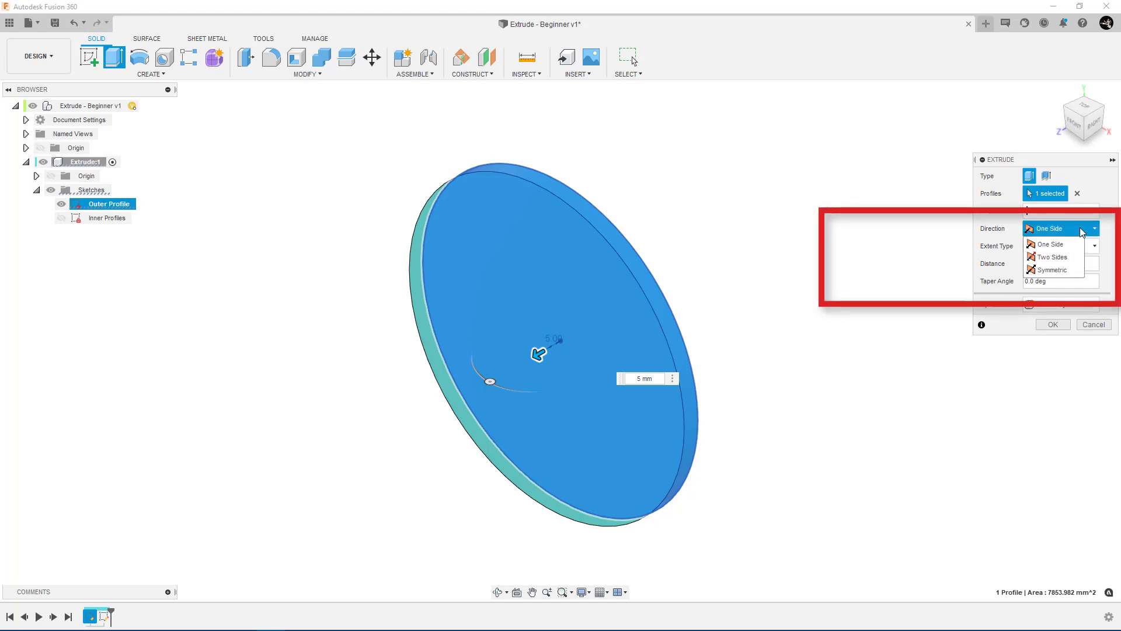
click(1077, 268)
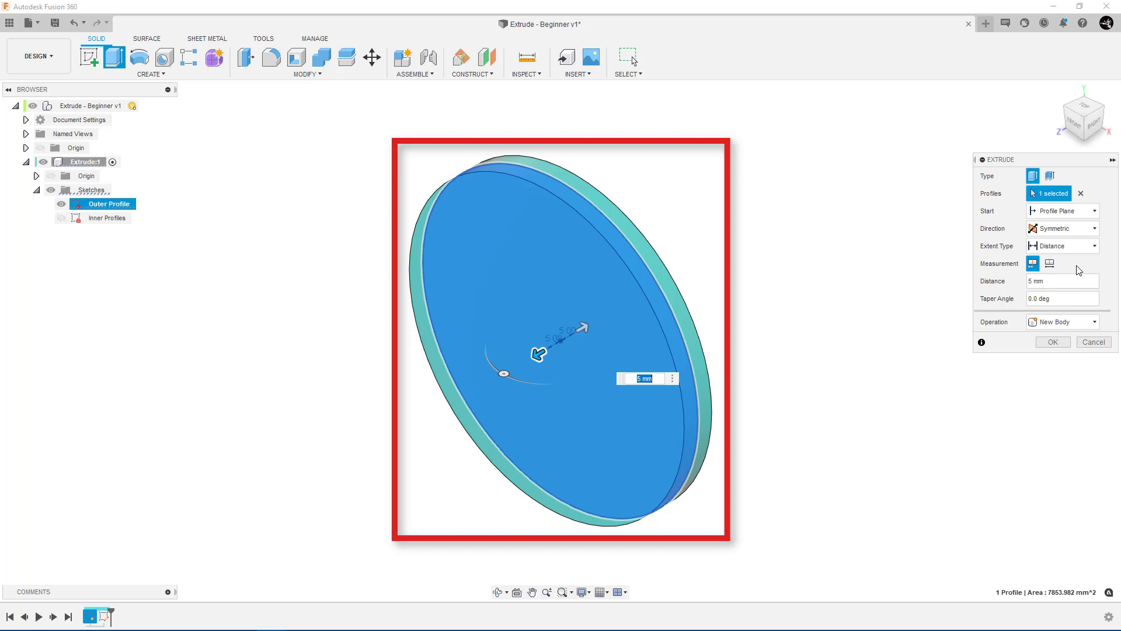
click(1080, 323)
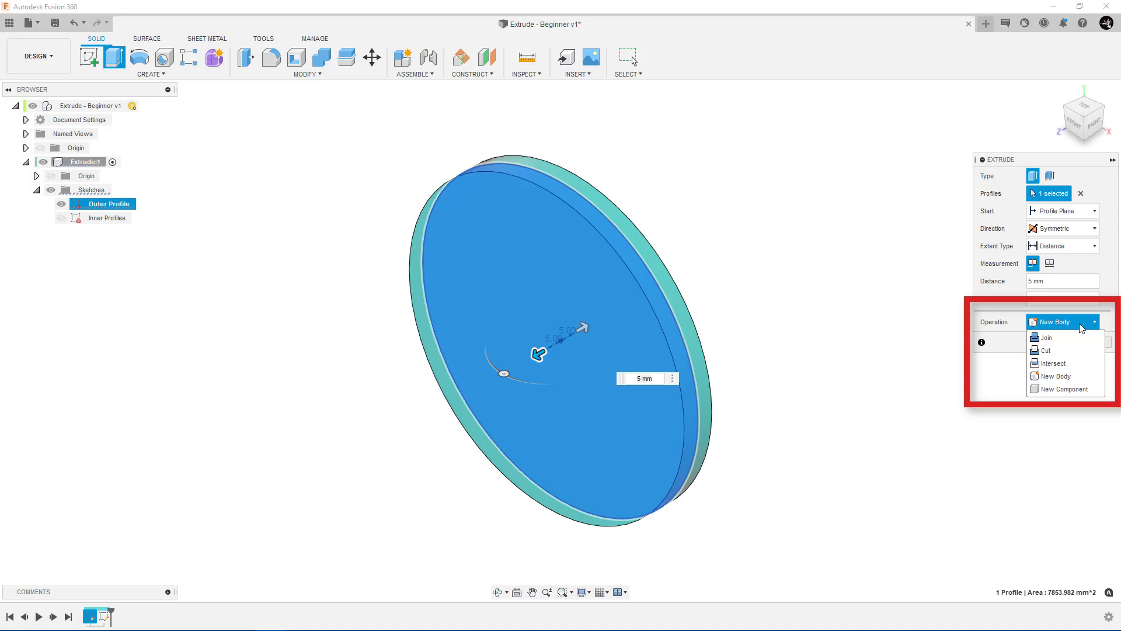
click(1080, 325)
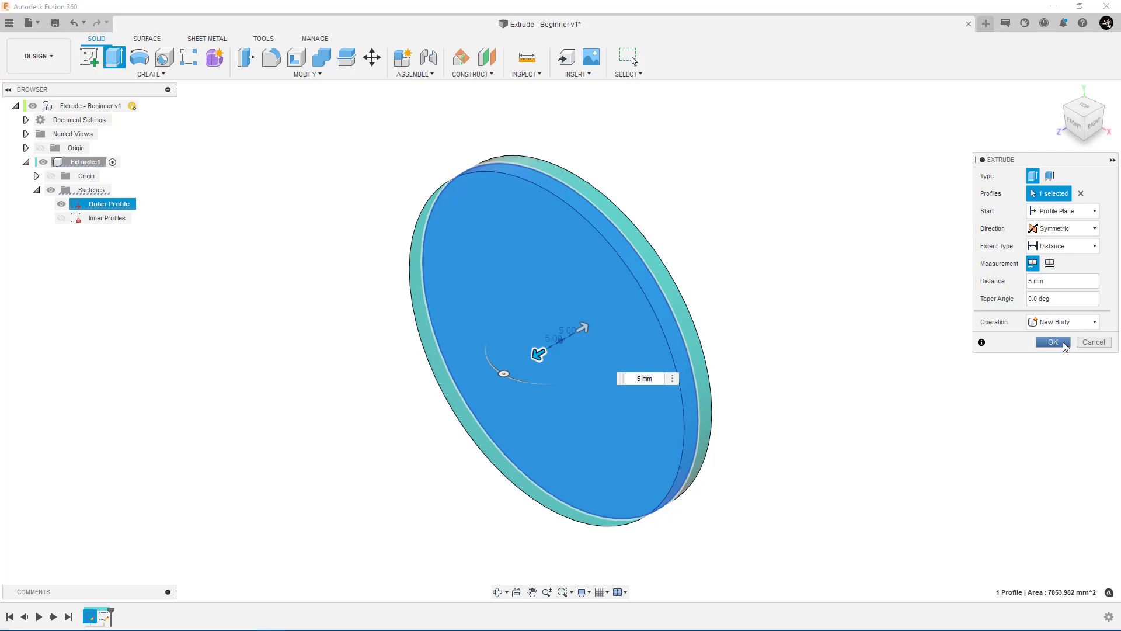
click(1066, 342)
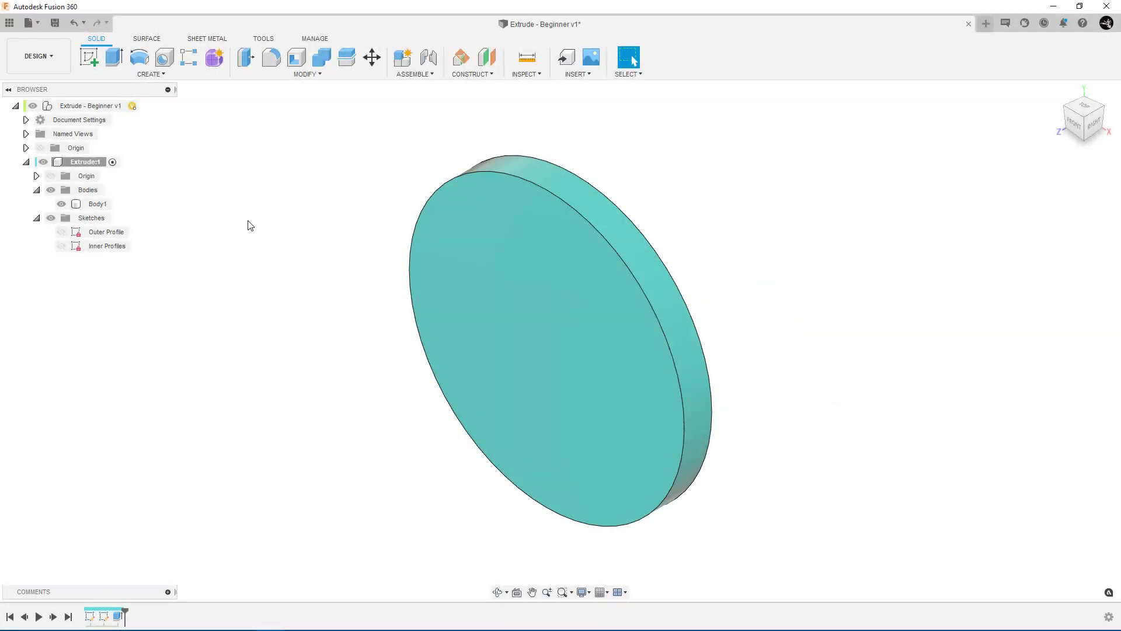
Step: Thin-extrude the disc's front face 10 mm with a 60° taper and a 1.5 mm wall on Side 1, joined to the body
right_click(250, 225)
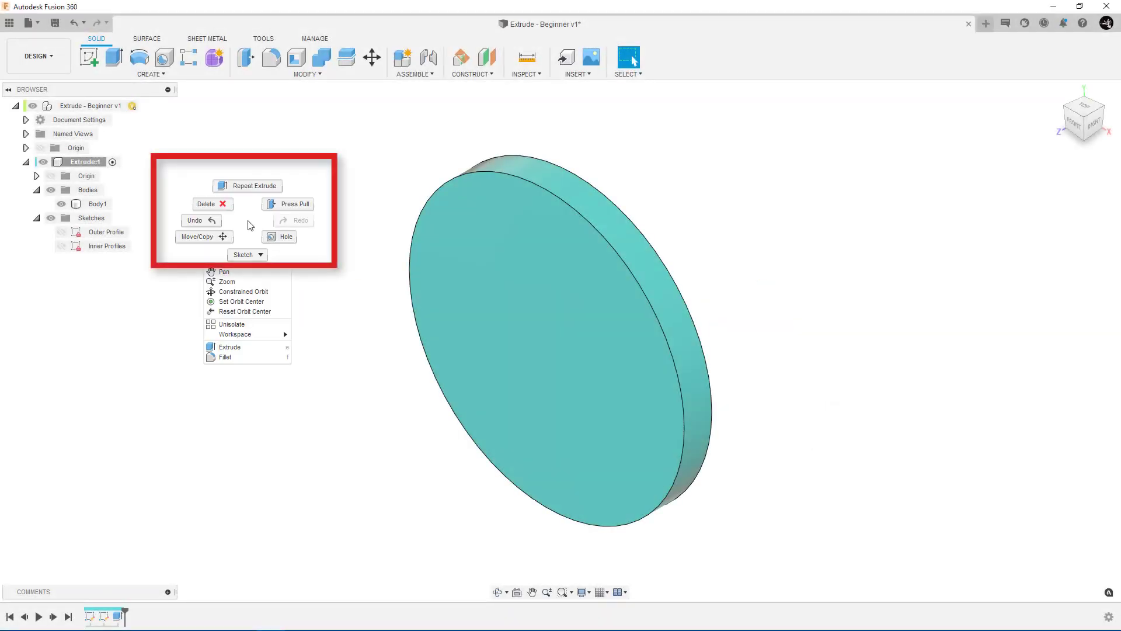
click(246, 187)
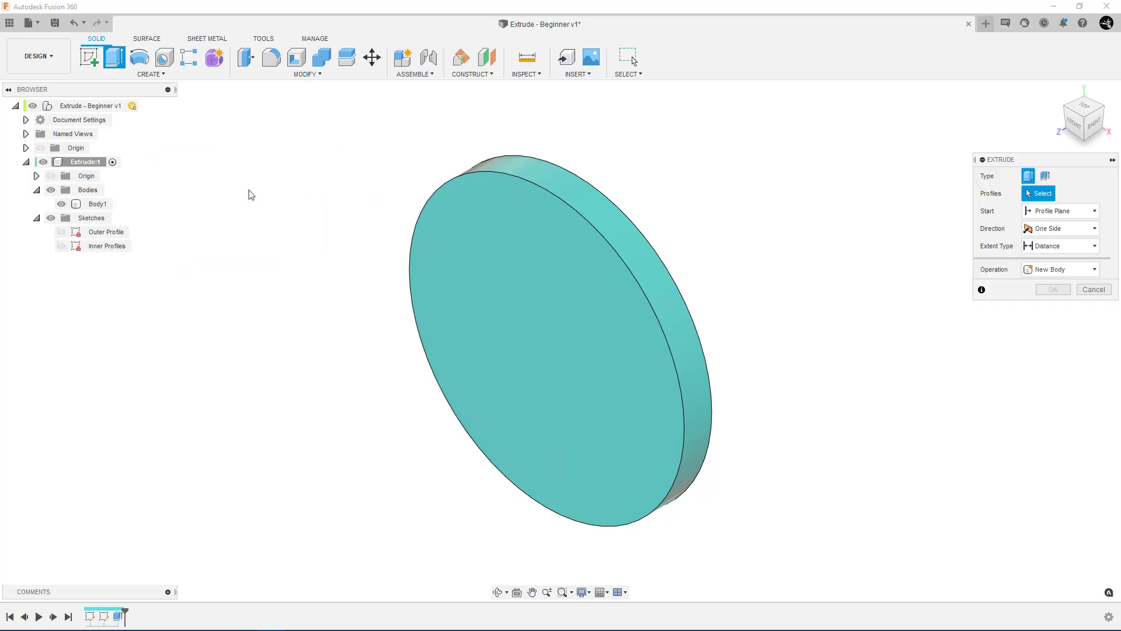
click(543, 357)
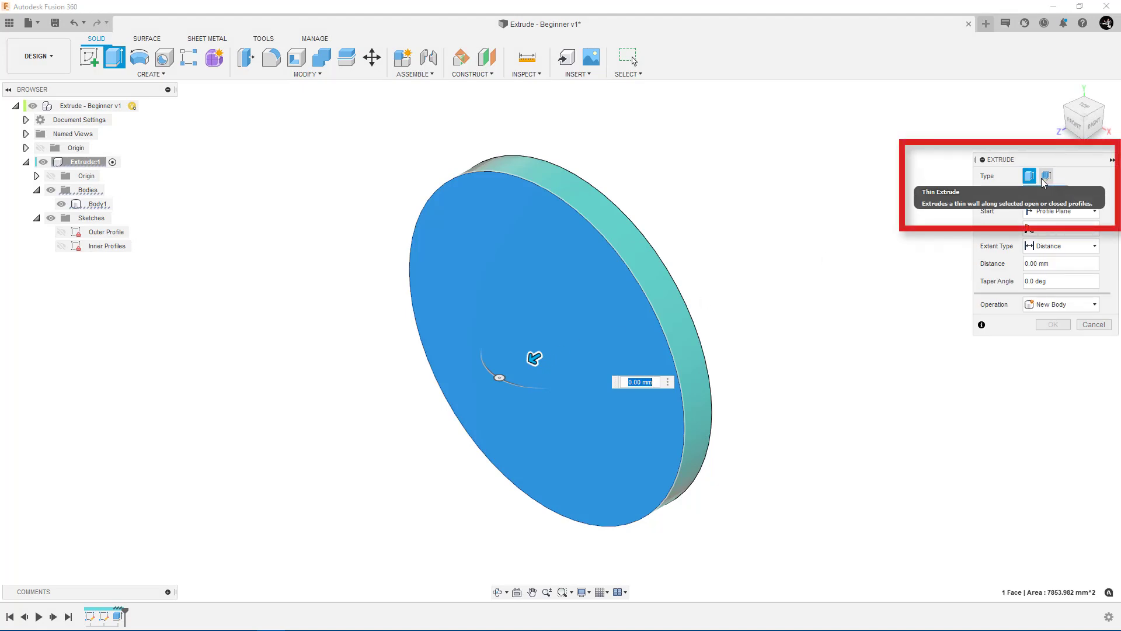
click(1045, 178)
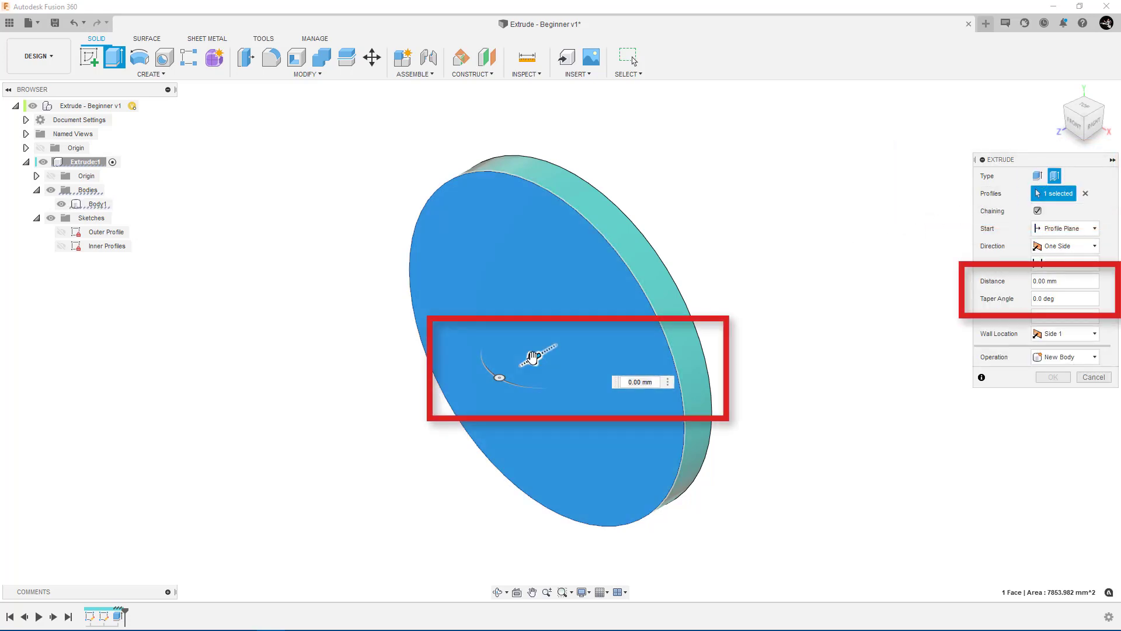
drag(532, 357, 456, 359)
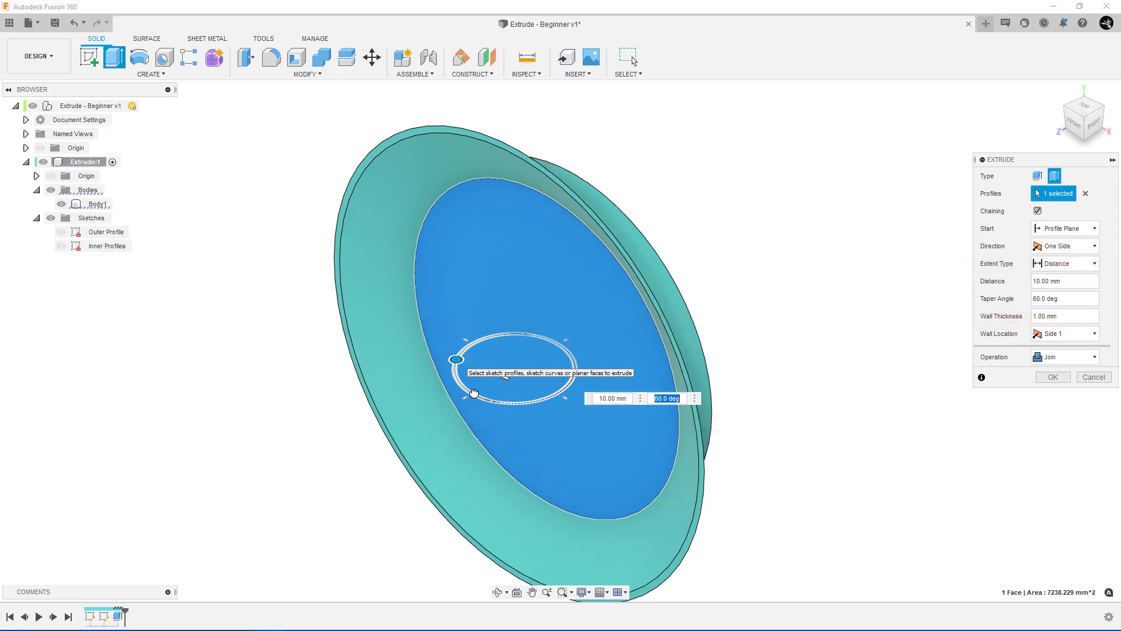
click(1073, 316)
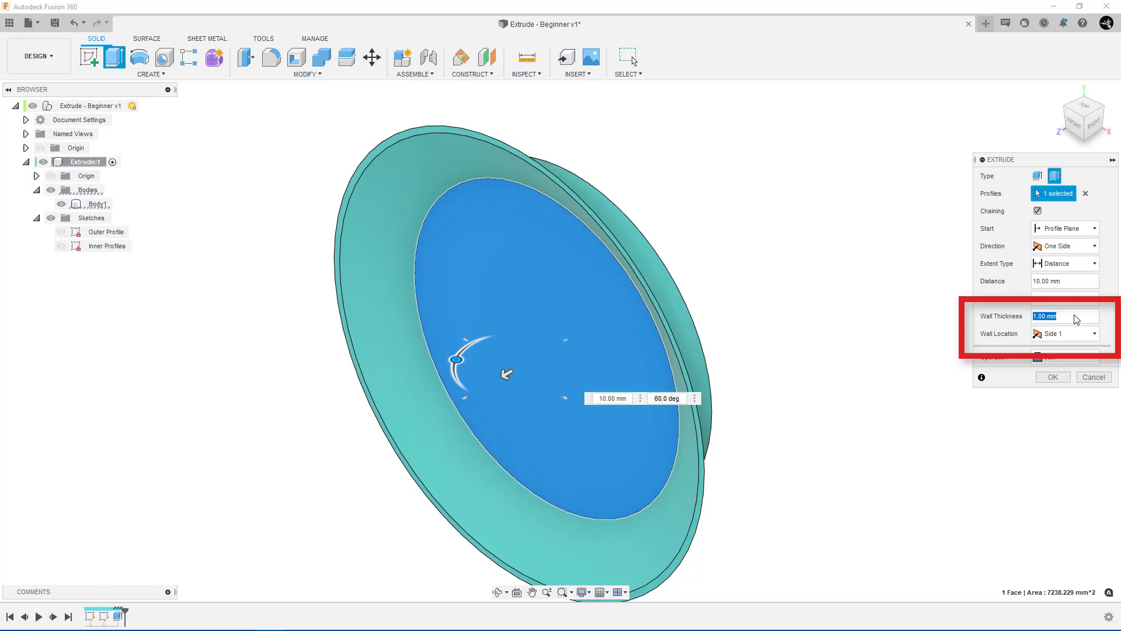
text(1.5)
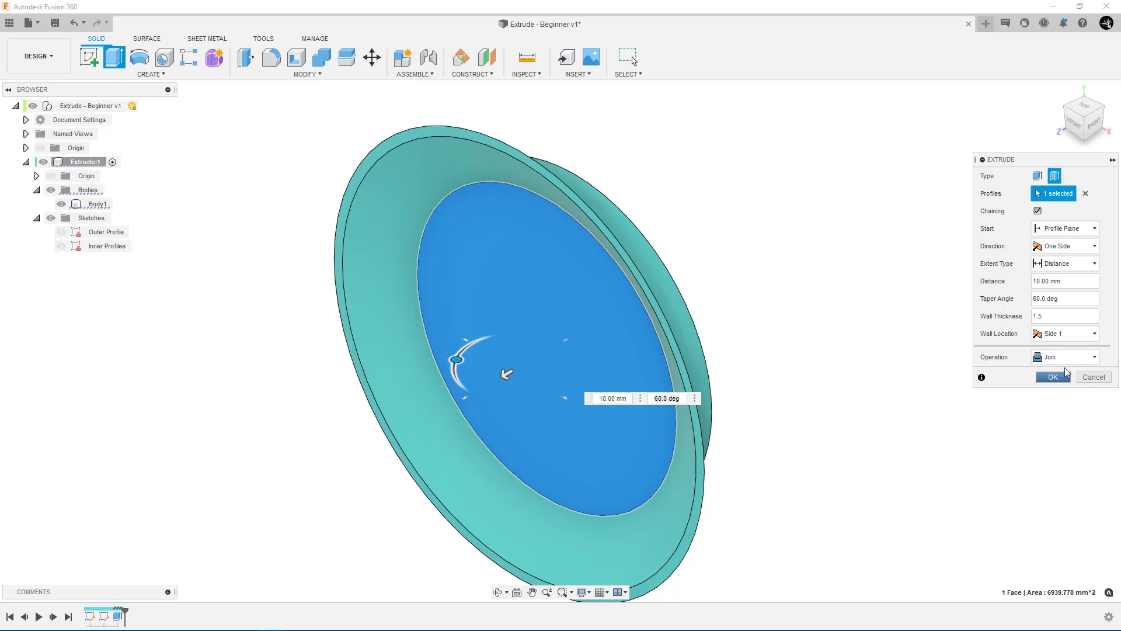
click(1052, 377)
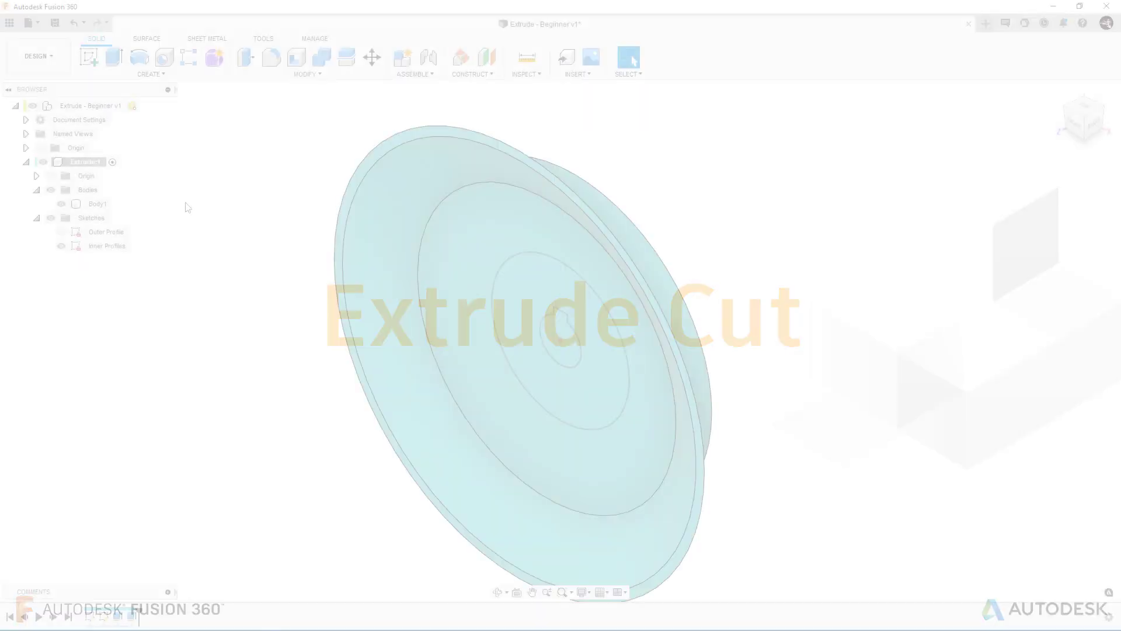
Step: Start an extrude cut from the small keyed profile at the disc's centre, pulled forward 45 mm
key(e)
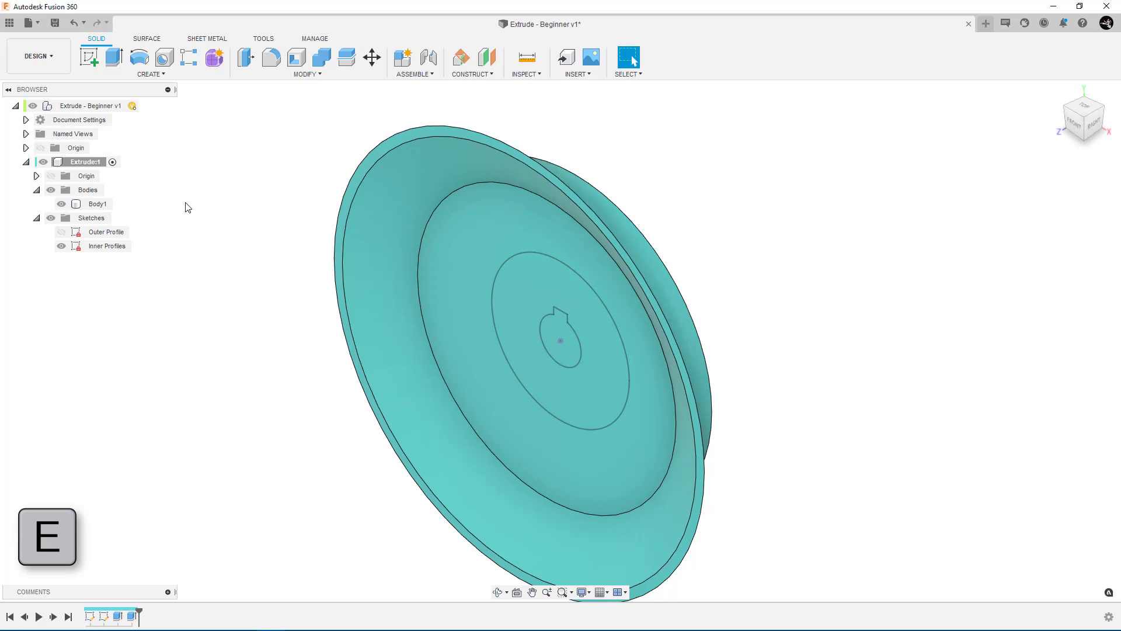
key(e)
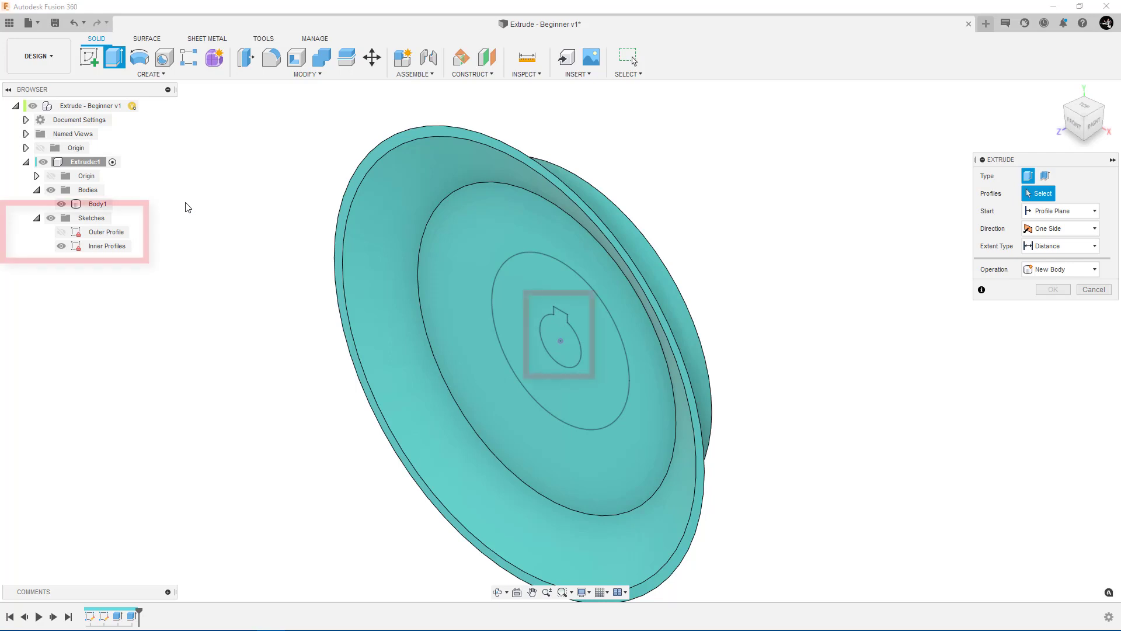
click(551, 347)
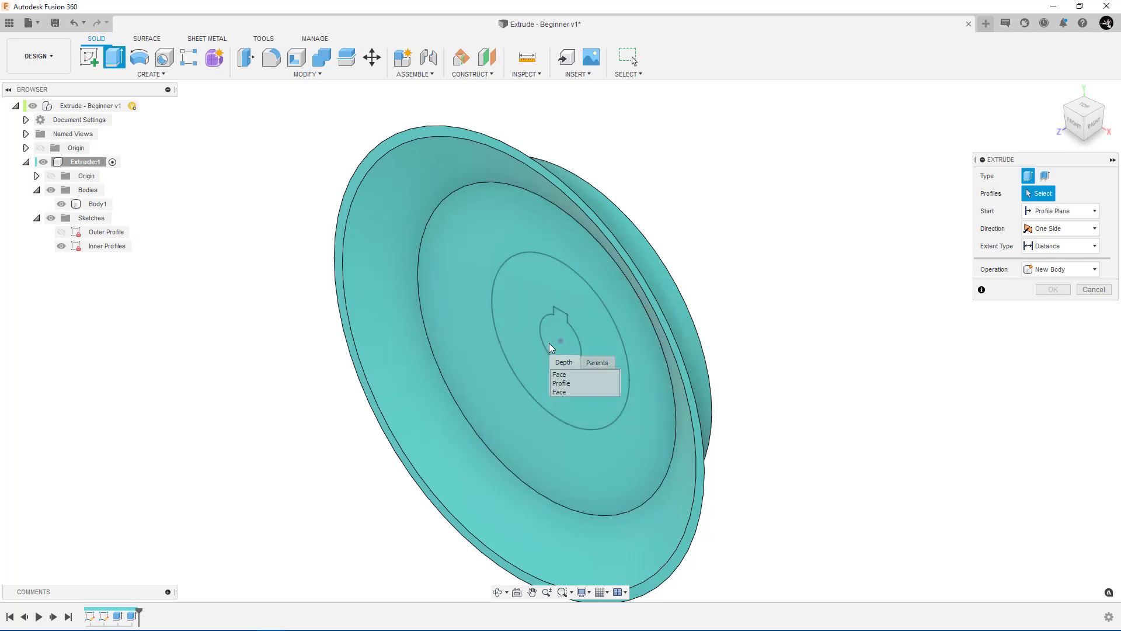
key(Down)
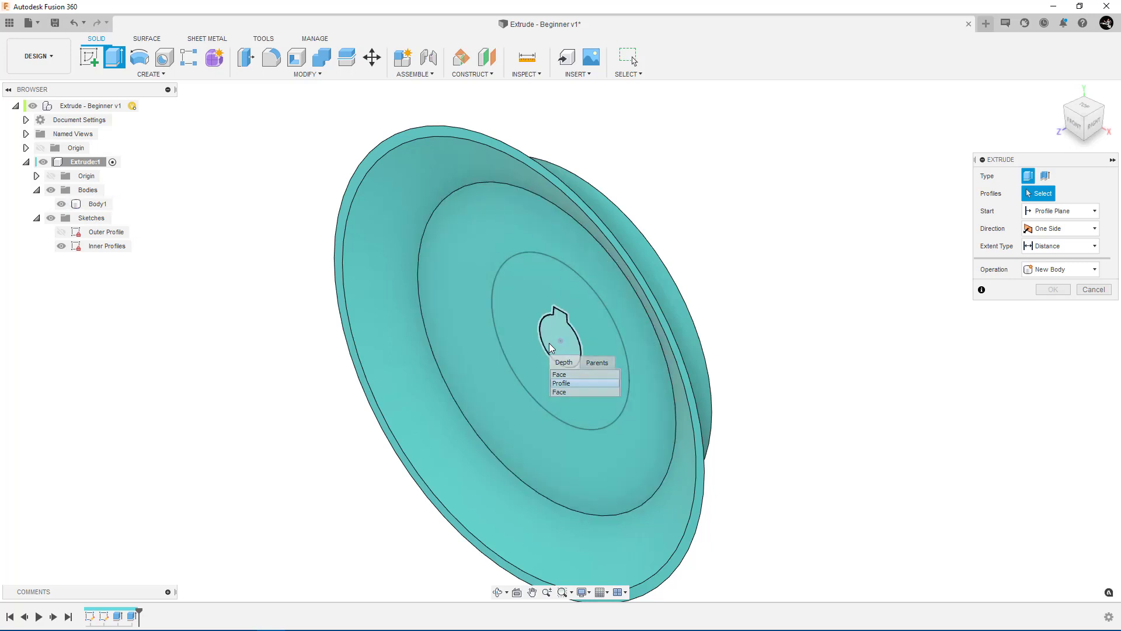
key(Down)
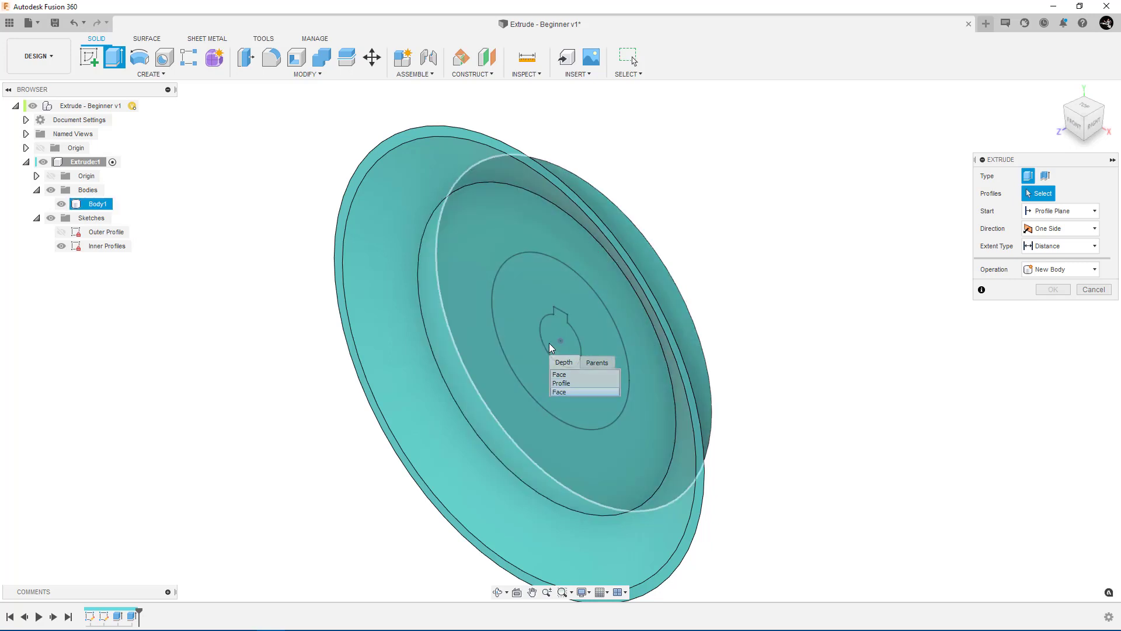
key(Up)
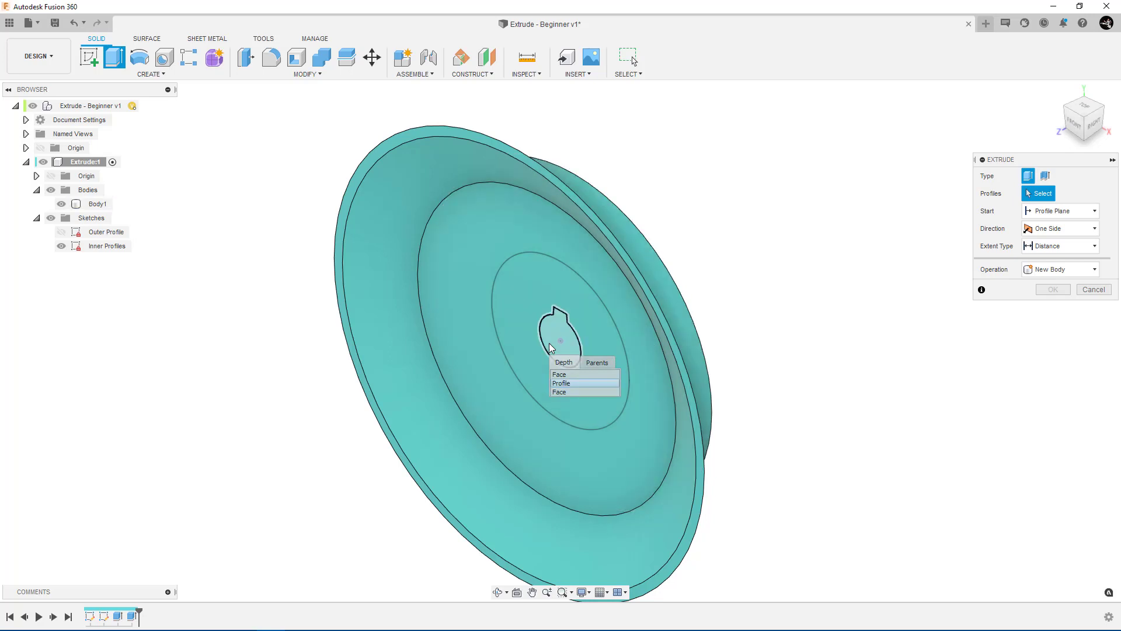
click(576, 383)
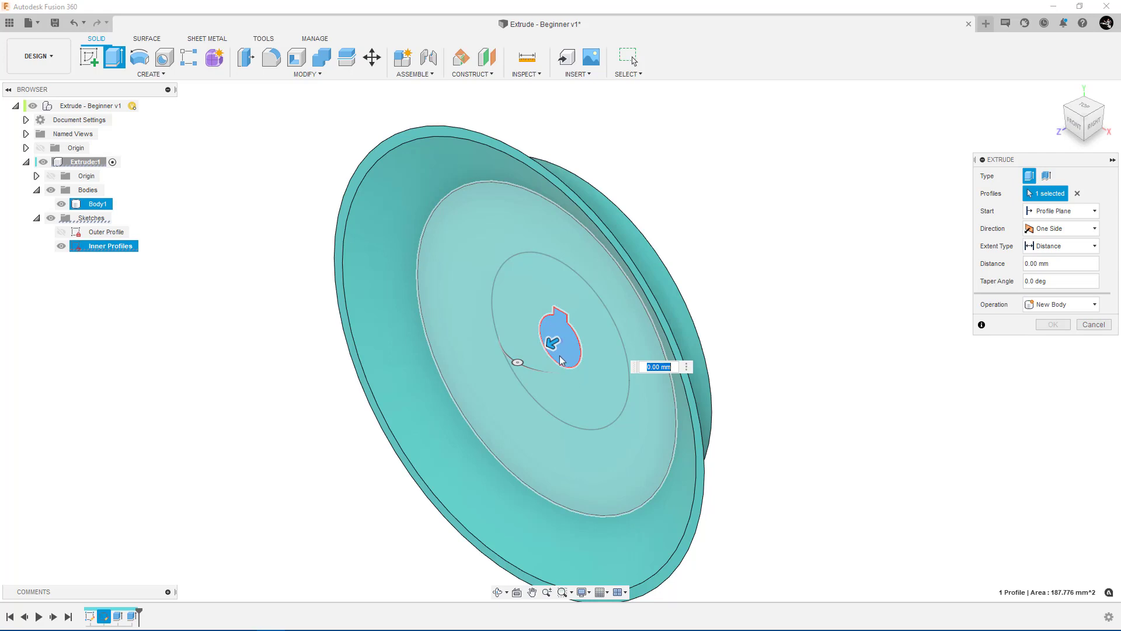
drag(551, 340, 429, 413)
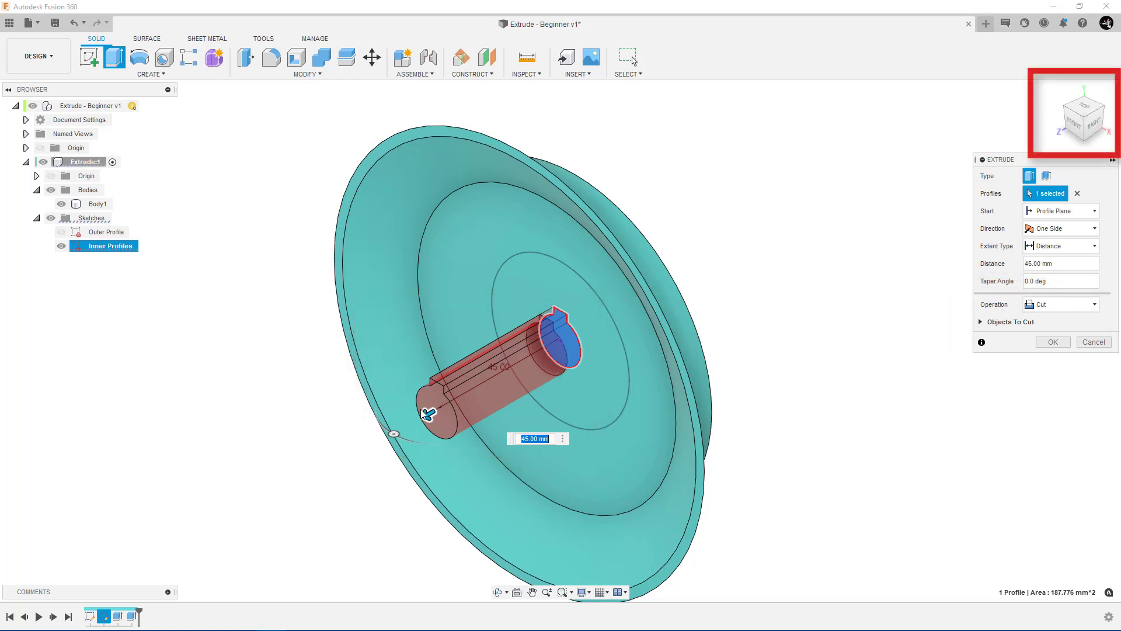
Step: Set the keyed hole cut's extent to All with a Symmetric direction and complete the cut
click(1095, 126)
click(1097, 129)
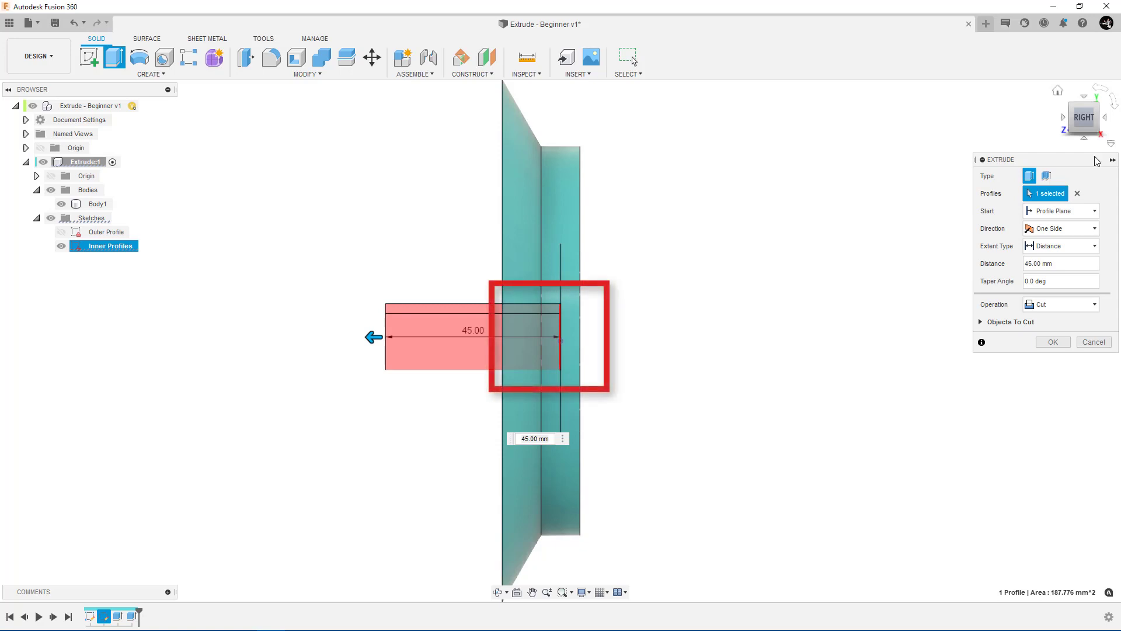
click(1094, 246)
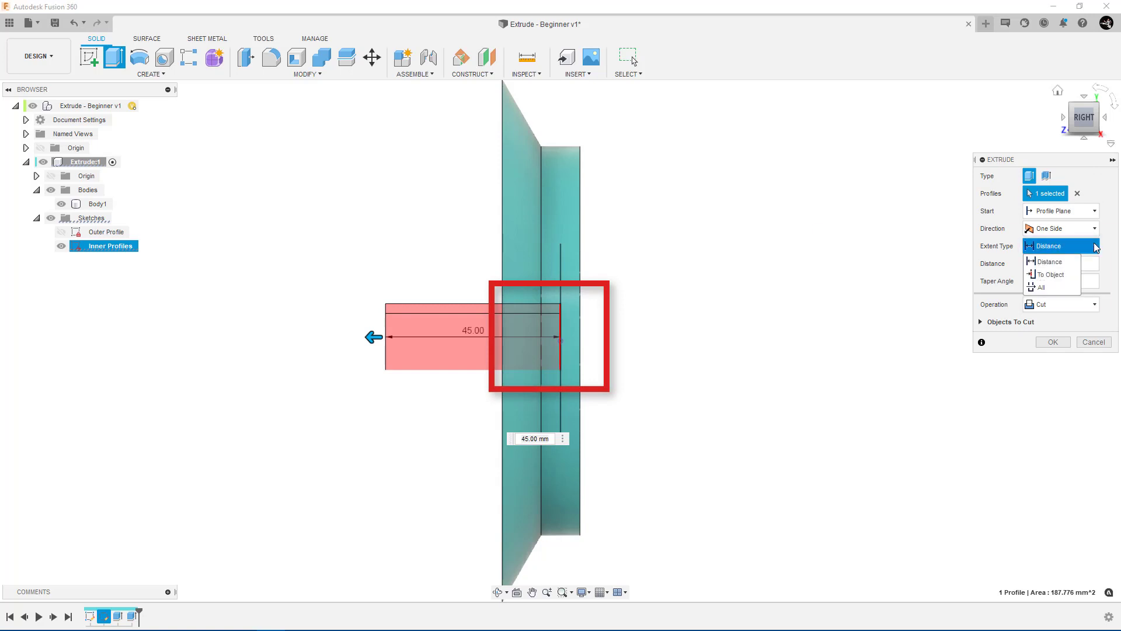
click(1067, 288)
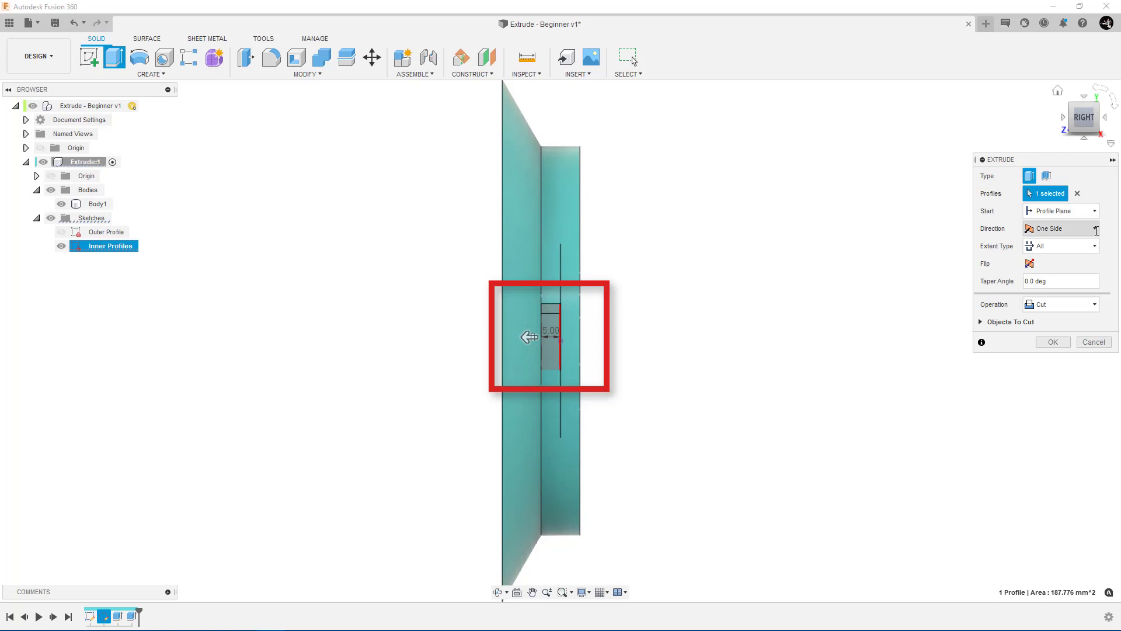
click(1095, 229)
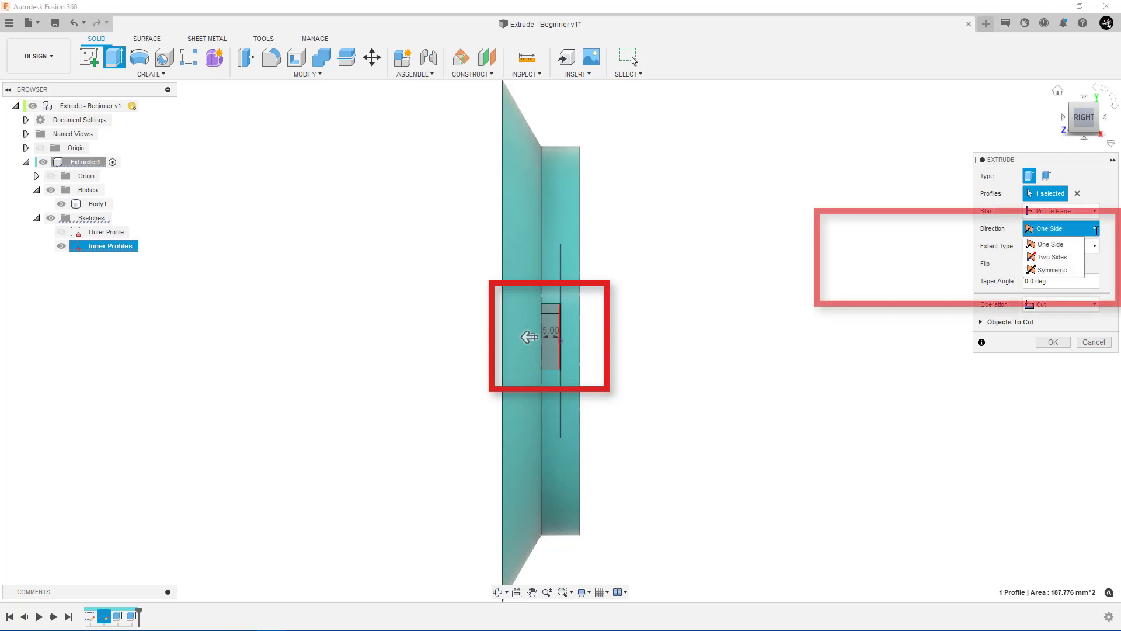
click(1072, 270)
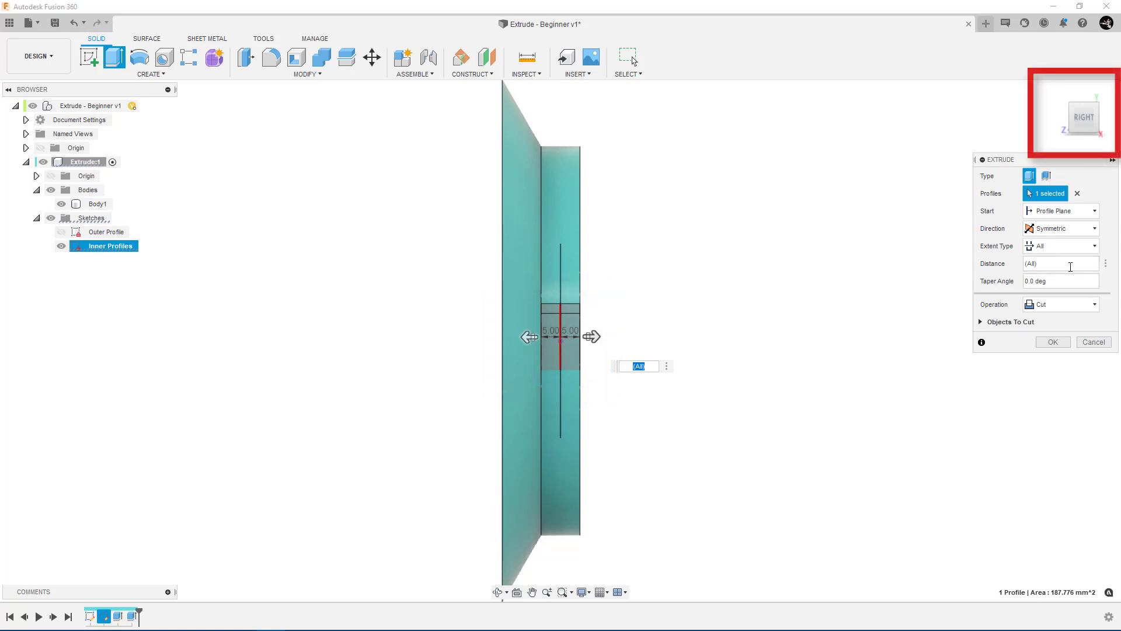
mouse_move(1105, 120)
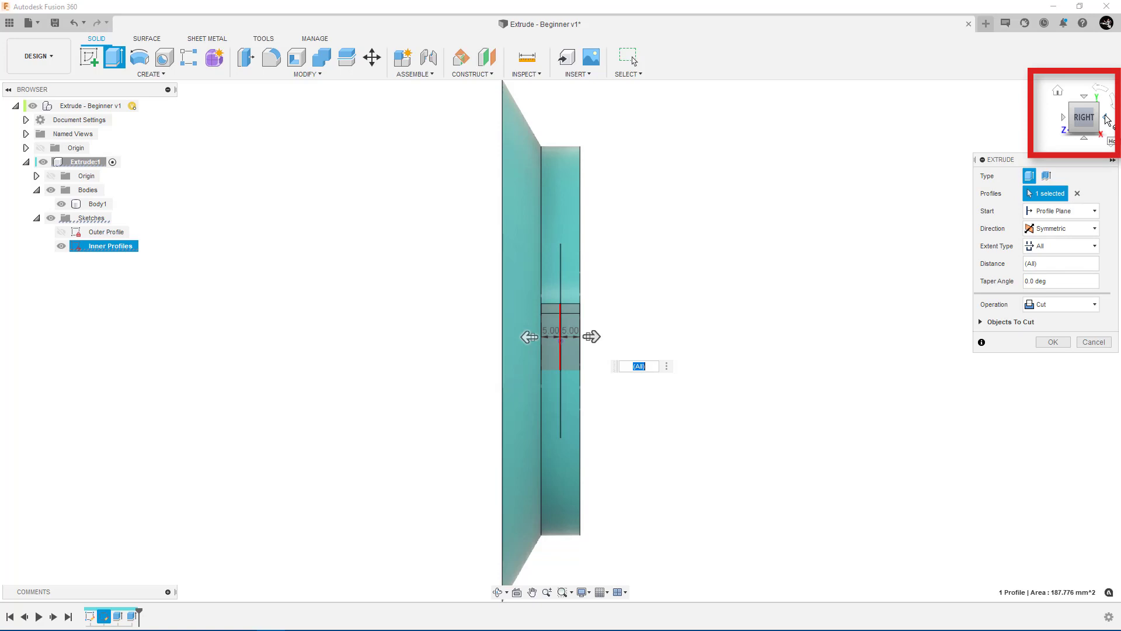
click(1107, 119)
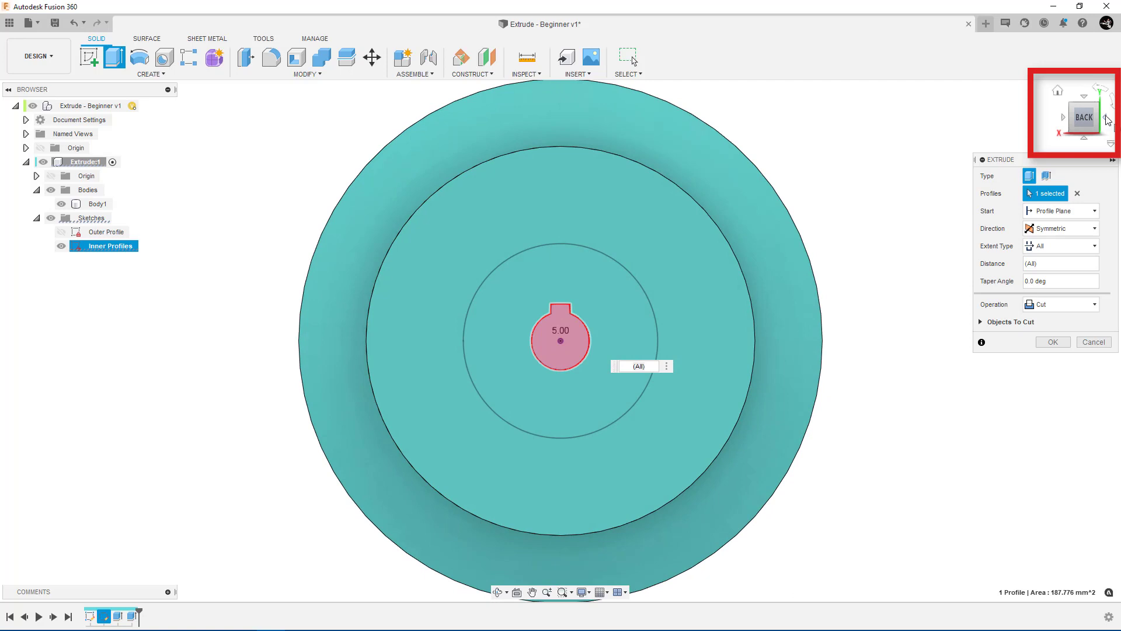
click(1087, 101)
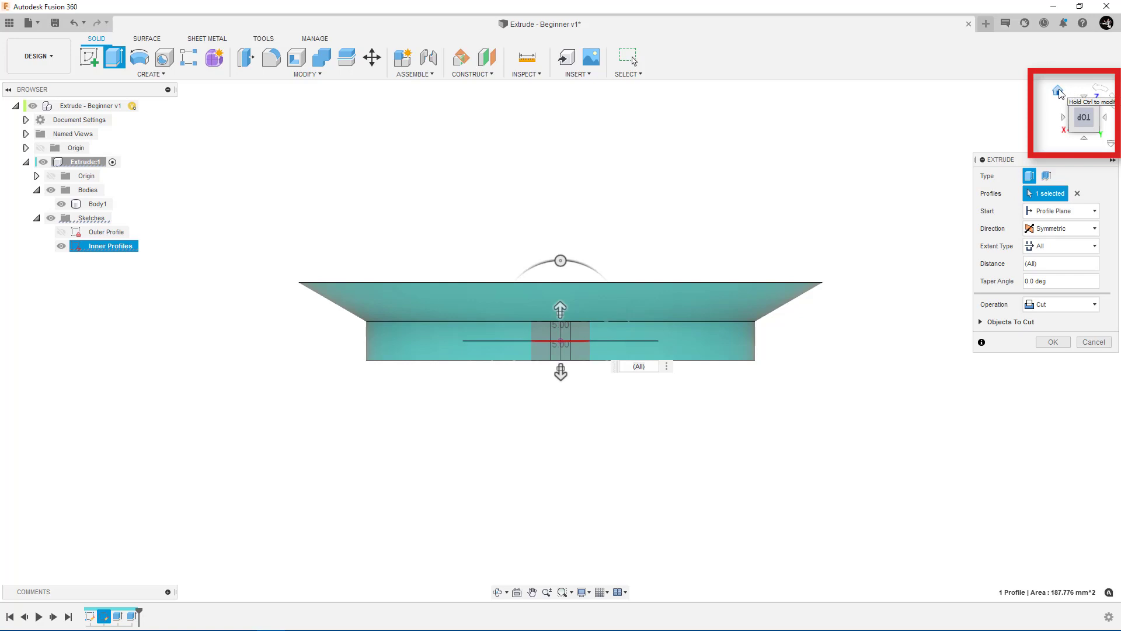
click(1058, 91)
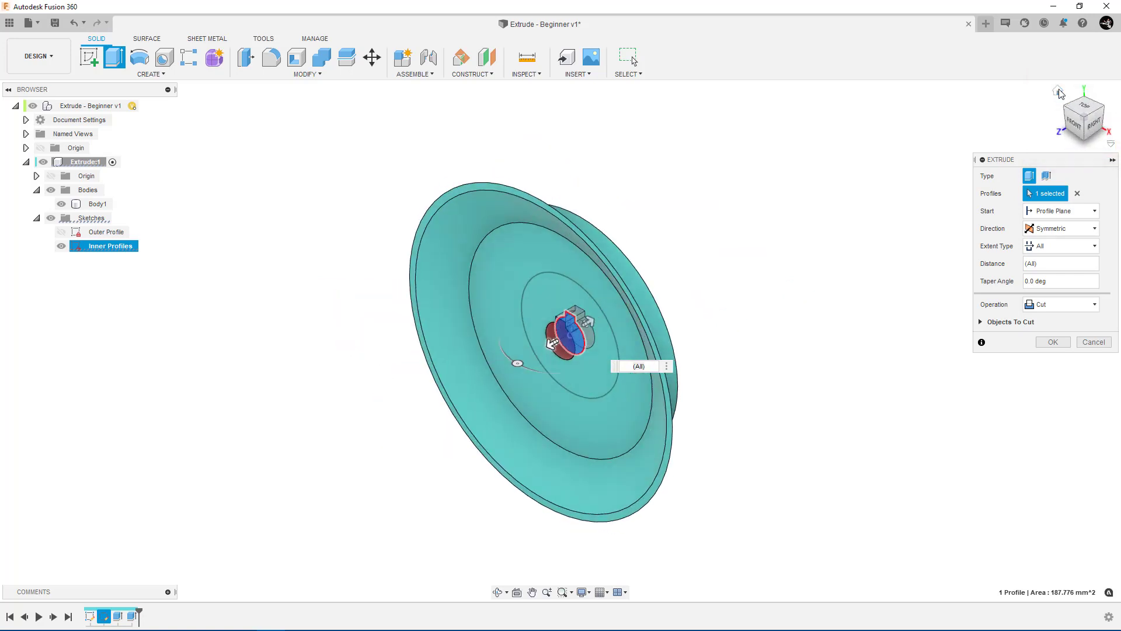
click(1055, 342)
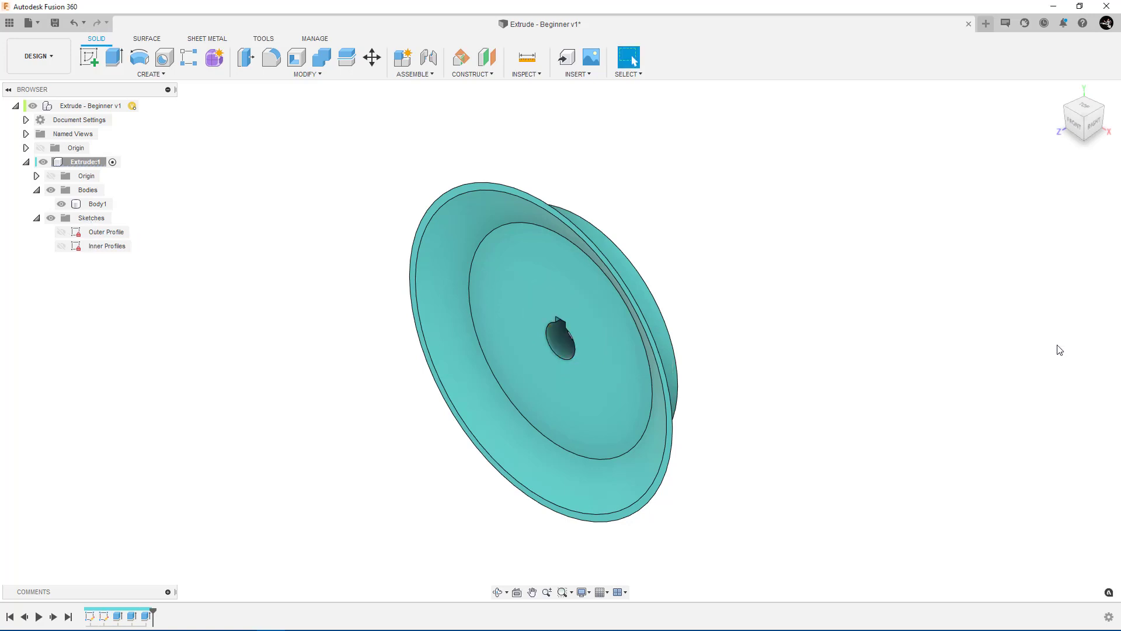